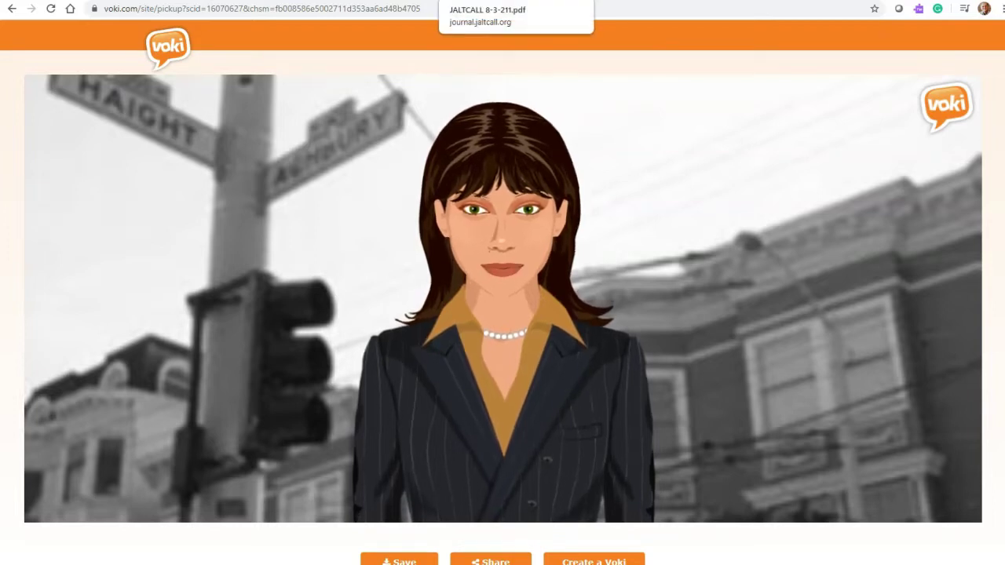
Switch to the JALTCALL 8-3-211 PDF and read the abstract on teaching TEDTalks with Moodle.
{"action": "left_click", "coordinate": [487, 1]}
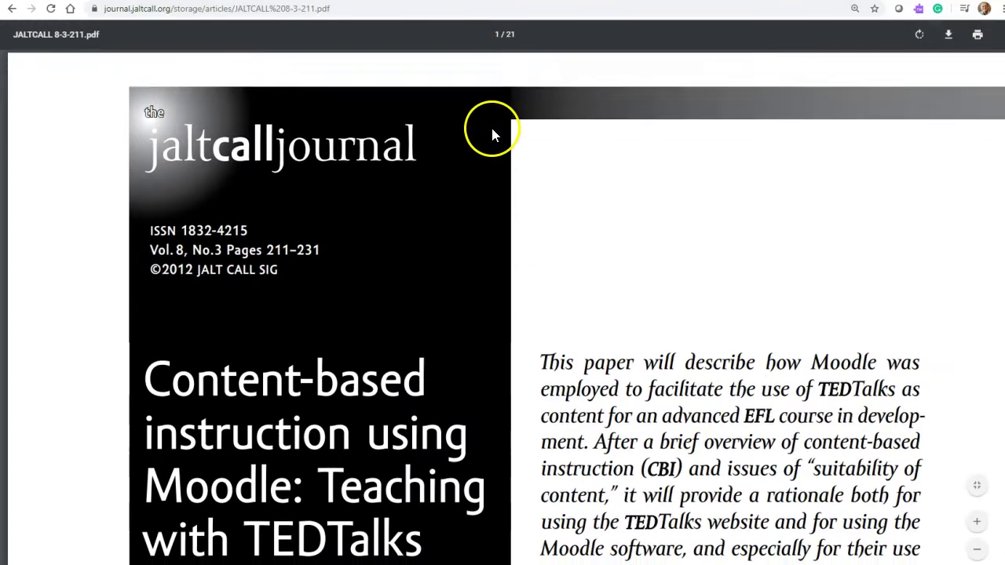
{"action": "scroll", "coordinate": [492, 136], "scroll_direction": "down", "scroll_amount": 2}
{"action": "scroll", "coordinate": [493, 146], "scroll_direction": "down", "scroll_amount": 2}
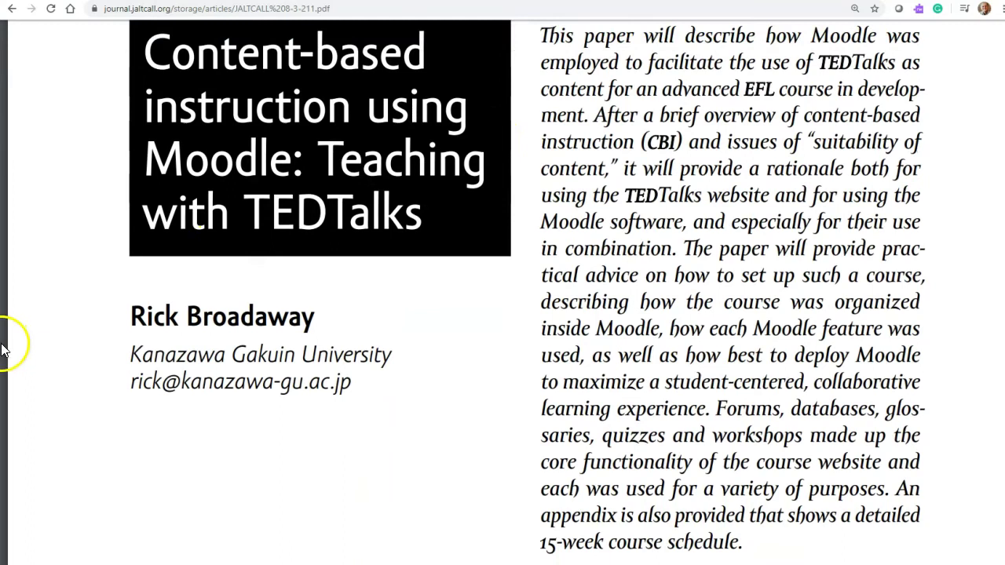
{"action": "scroll", "coordinate": [5, 343], "scroll_direction": "down", "scroll_amount": 1}
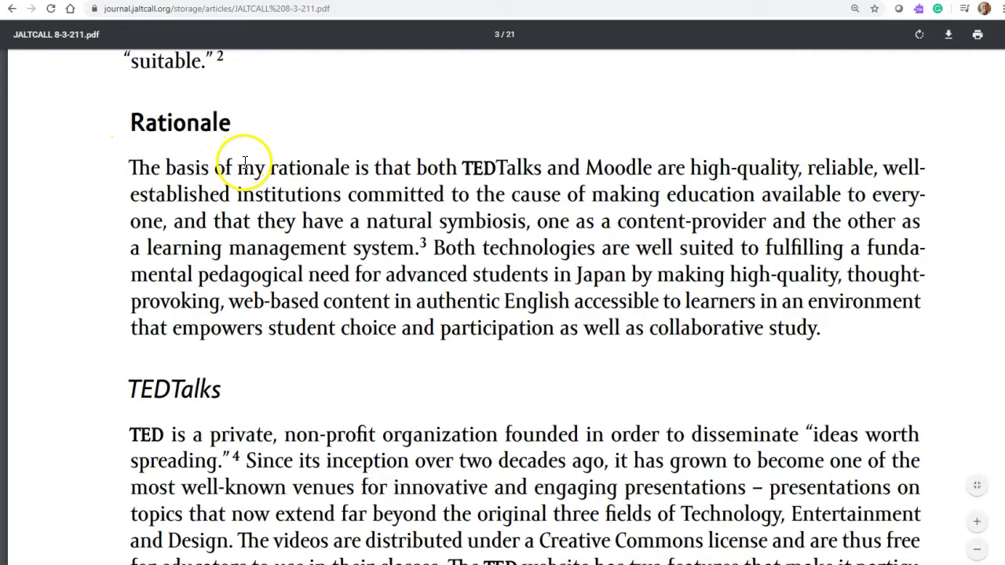
Read the article from its Rationale section through TEDTalks and Moodle to the numbered reasons for teaching TEDTalks using Moodle.
{"action": "scroll", "coordinate": [95, 235], "scroll_direction": "down", "scroll_amount": 3}
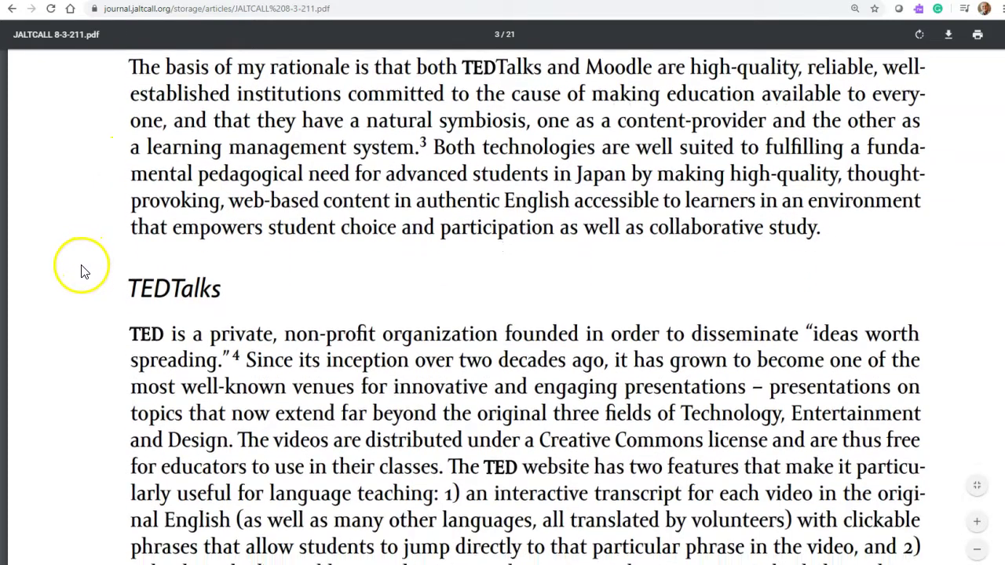
{"action": "scroll", "coordinate": [84, 271], "scroll_direction": "down", "scroll_amount": 5}
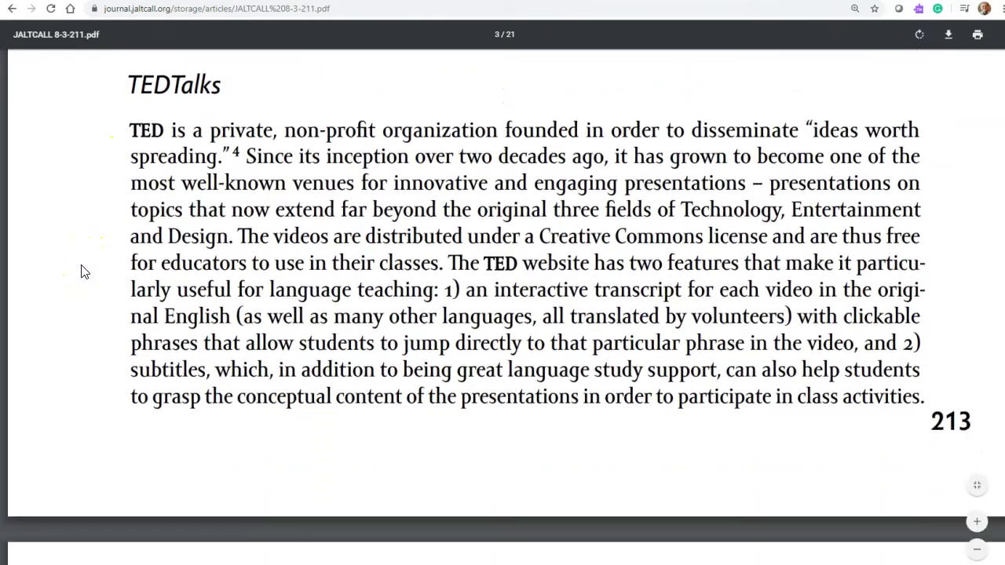
{"action": "scroll", "coordinate": [85, 272], "scroll_direction": "down", "scroll_amount": 5}
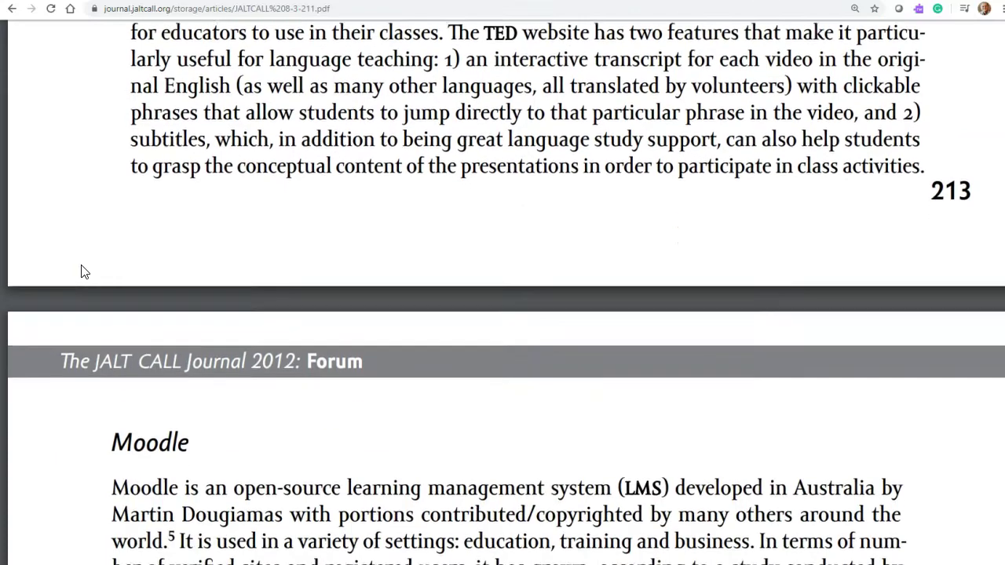
{"action": "scroll", "coordinate": [85, 272], "scroll_direction": "down", "scroll_amount": 6}
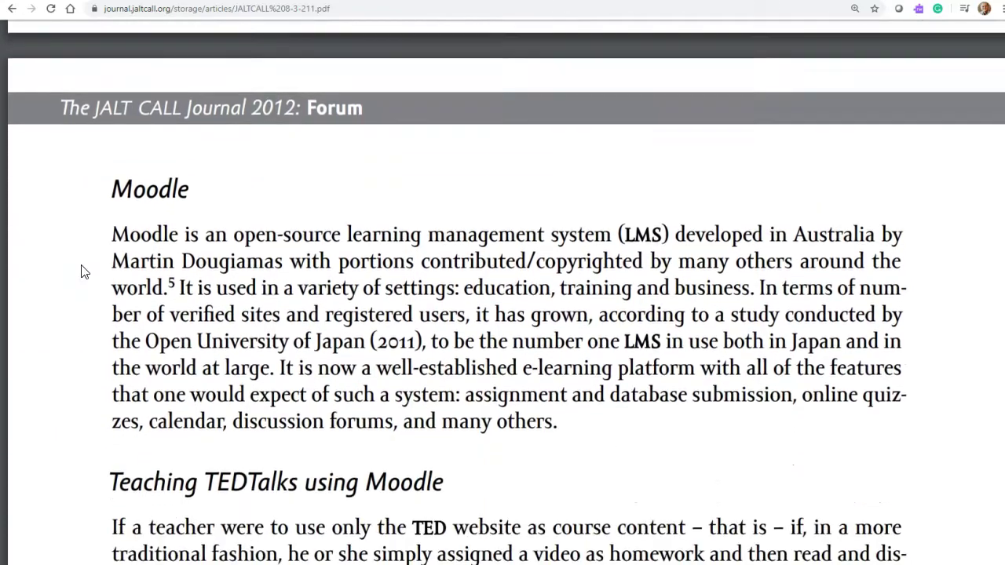
{"action": "scroll", "coordinate": [84, 271], "scroll_direction": "down", "scroll_amount": 6}
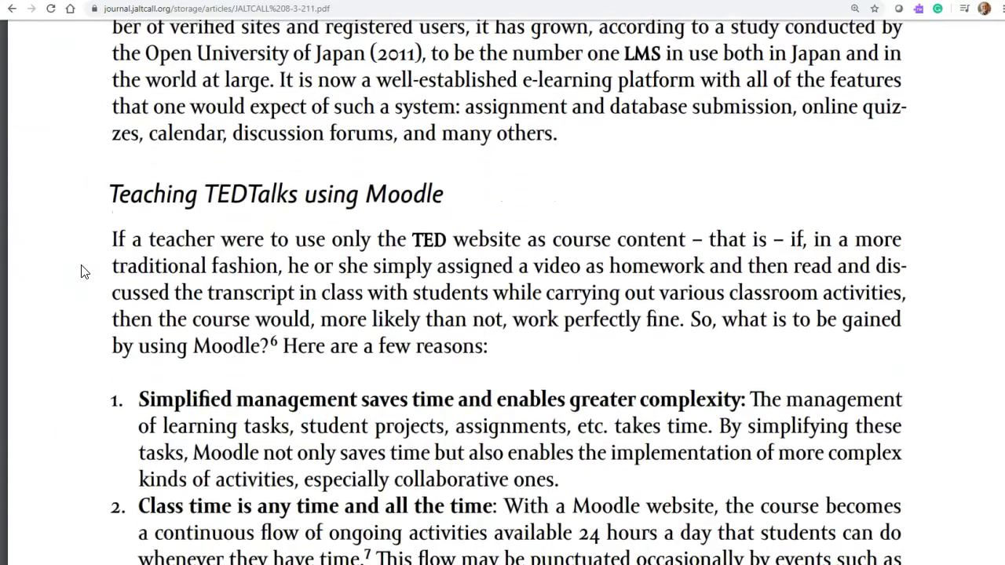
{"action": "scroll", "coordinate": [85, 272], "scroll_direction": "down", "scroll_amount": 4}
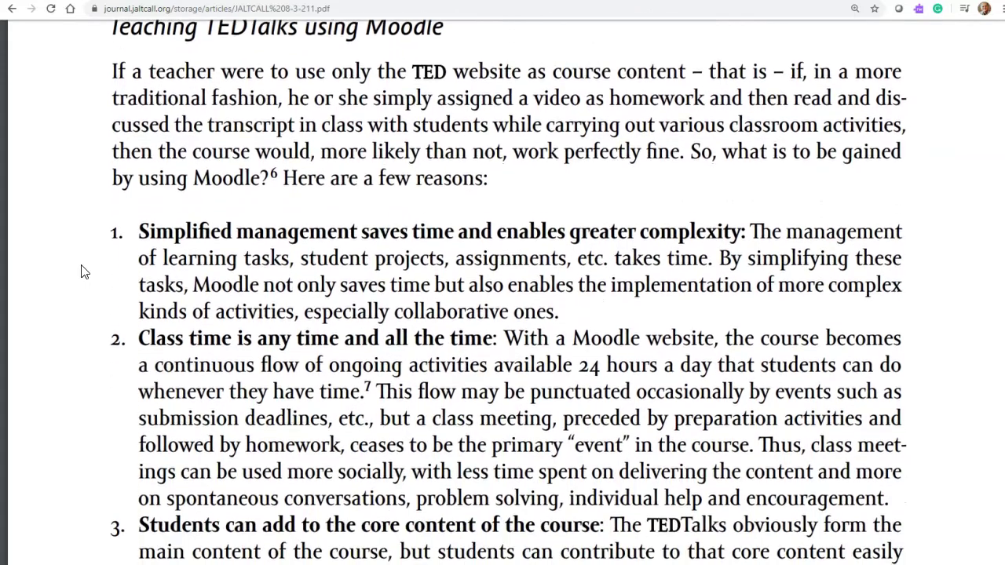
{"action": "scroll", "coordinate": [85, 272], "scroll_direction": "down", "scroll_amount": 2}
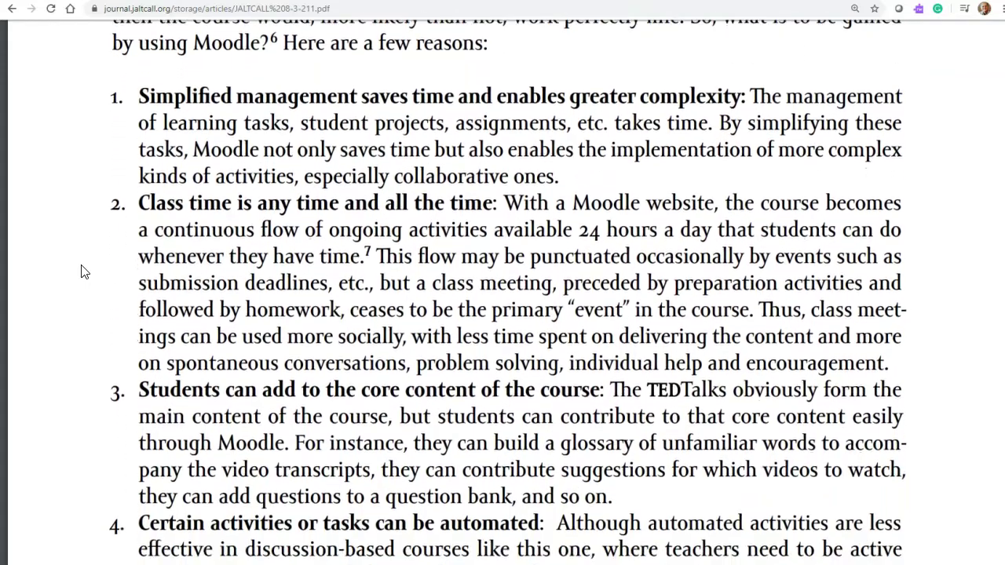
{"action": "scroll", "coordinate": [85, 271], "scroll_direction": "down", "scroll_amount": 4}
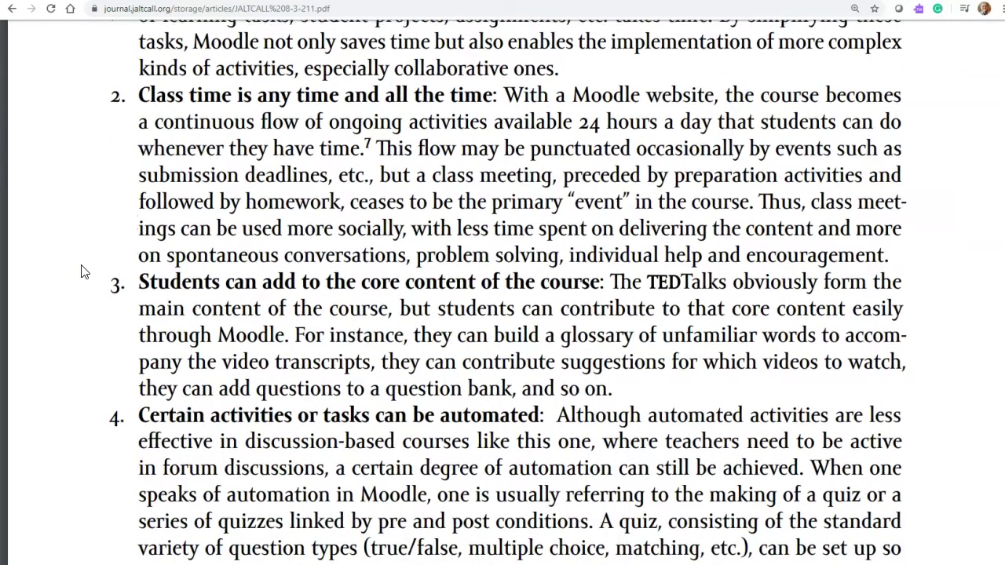
{"action": "scroll", "coordinate": [85, 271], "scroll_direction": "down", "scroll_amount": 1}
{"action": "scroll", "coordinate": [85, 272], "scroll_direction": "down", "scroll_amount": 7}
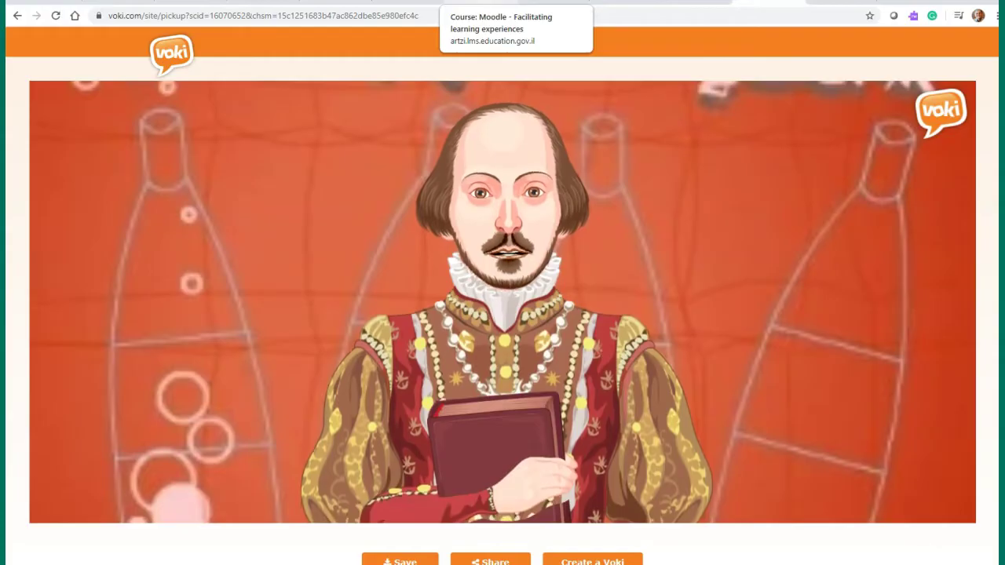
Switch to the "Moodle - Facilitating learning experiences" course and find its Ted-Ed Lessons on Moodle section.
{"action": "left_click", "coordinate": [502, 3]}
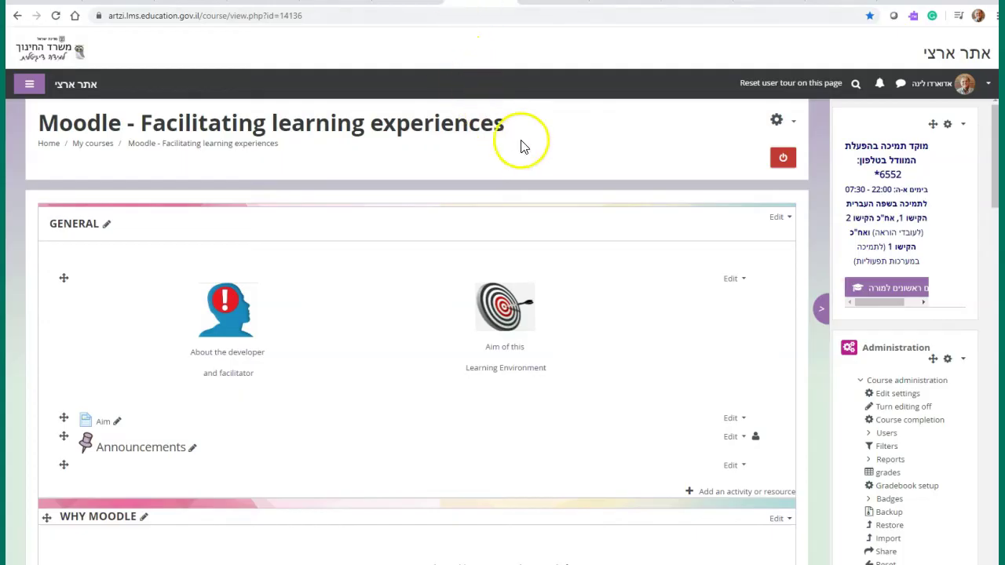
{"action": "scroll", "coordinate": [574, 226], "scroll_direction": "down", "scroll_amount": 2}
{"action": "scroll", "coordinate": [575, 231], "scroll_direction": "down", "scroll_amount": 4}
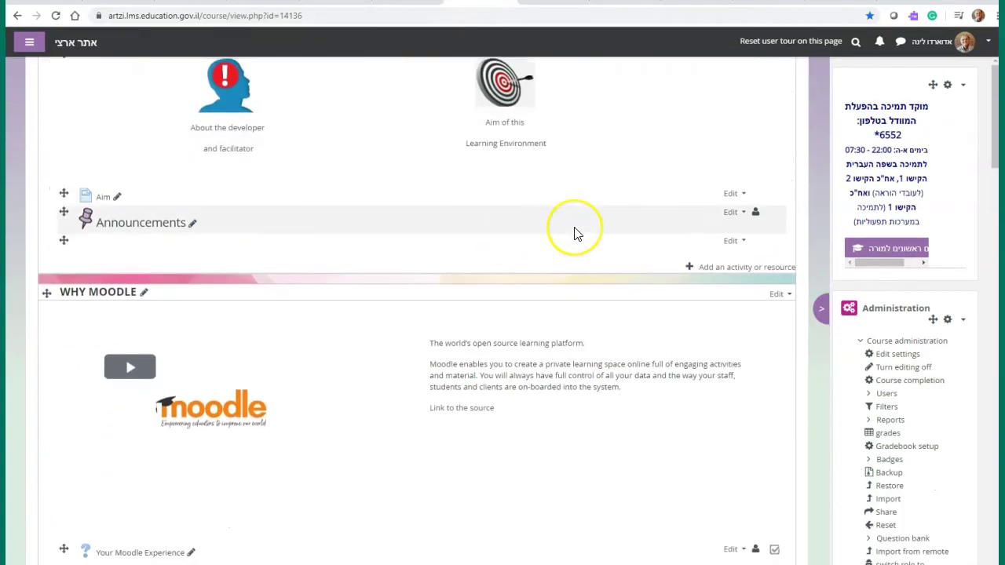
{"action": "scroll", "coordinate": [575, 227], "scroll_direction": "down", "scroll_amount": 4}
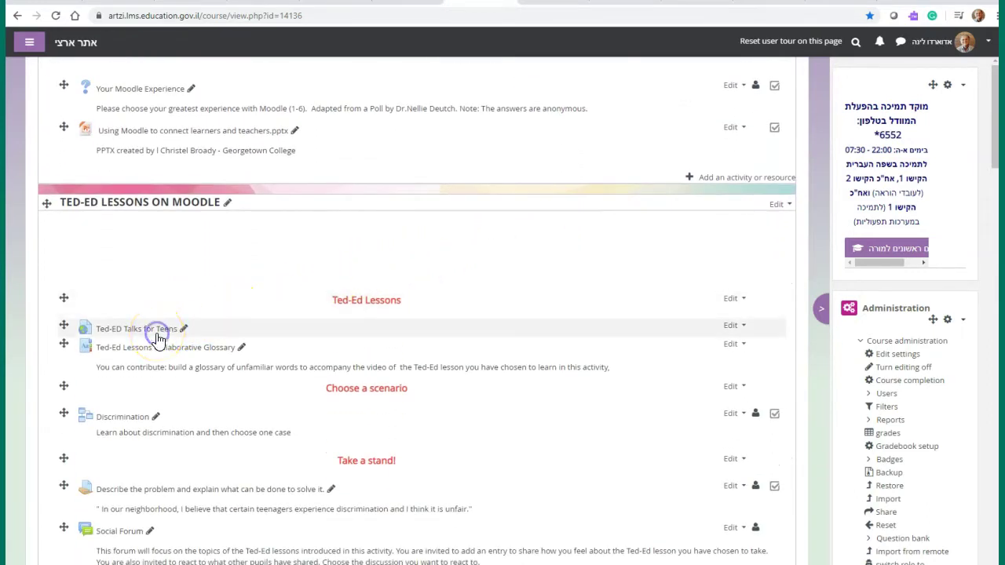
Open the Ted-ED Talks for Teens resource and leaf through the first pages of its Flipsnack flipbook.
{"action": "left_click", "coordinate": [156, 335]}
{"action": "left_click_drag", "start_coordinate": [254, 2], "coordinate": [379, 142]}
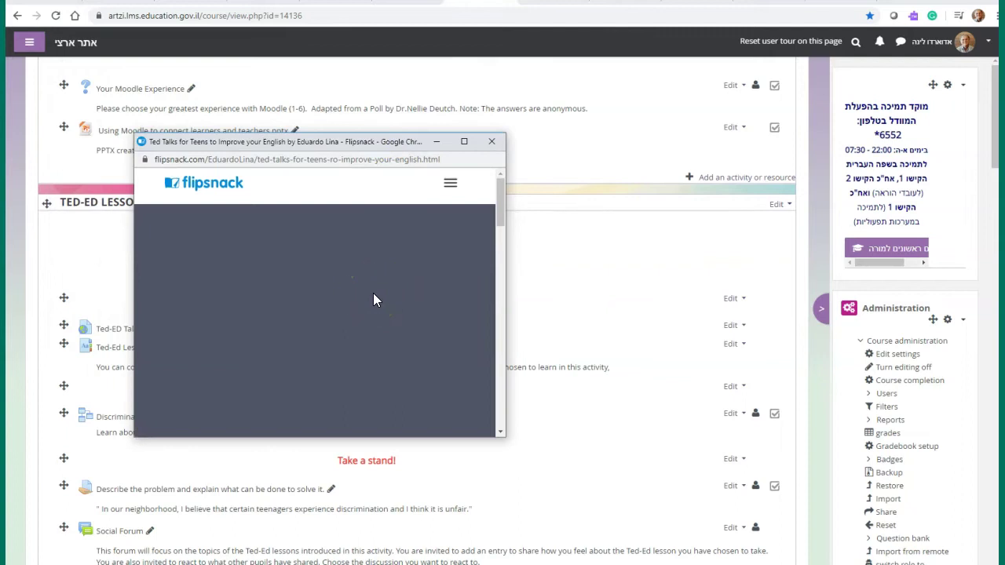
{"action": "left_click_drag", "start_coordinate": [499, 202], "coordinate": [501, 212]}
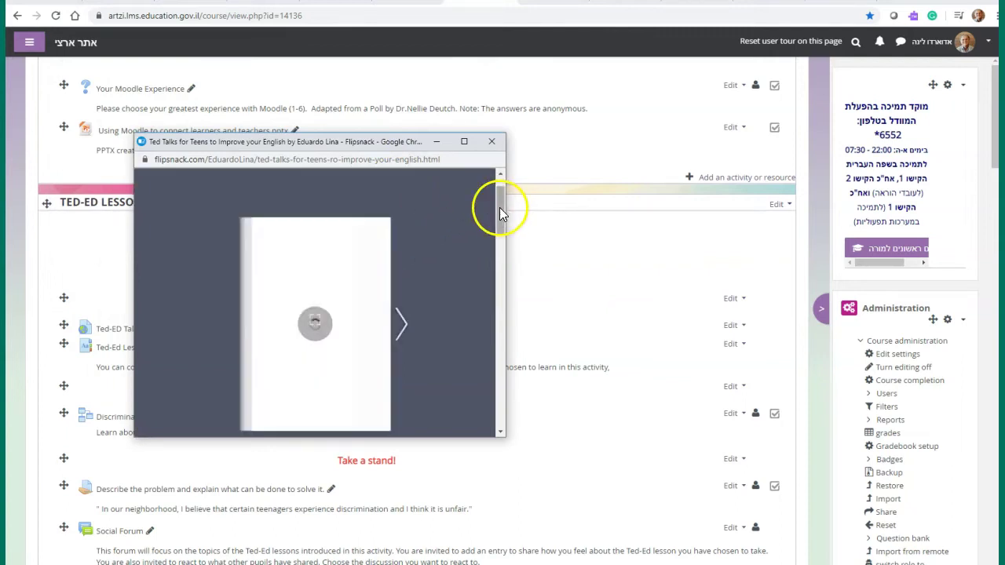
{"action": "left_click", "coordinate": [400, 325]}
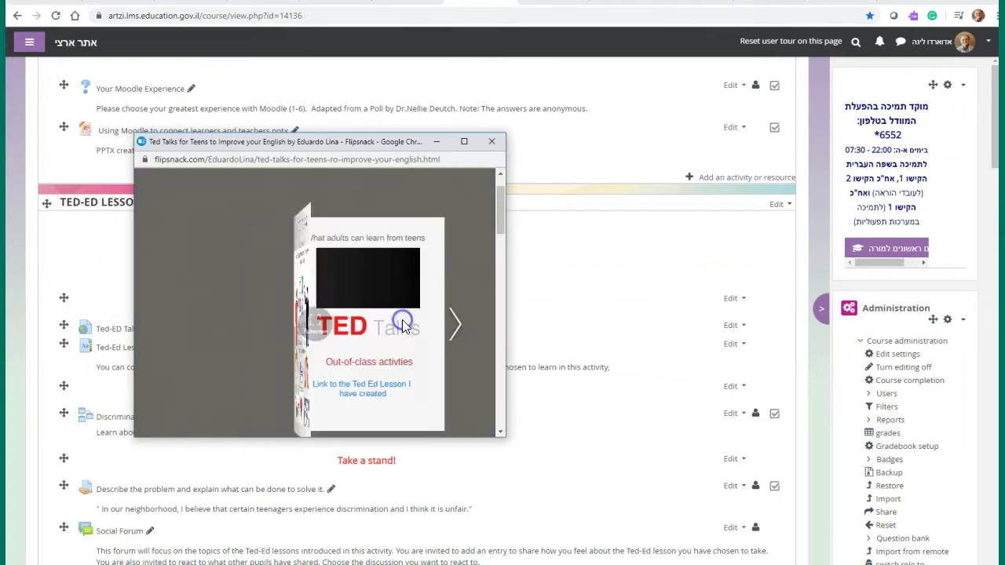
{"action": "left_click", "coordinate": [478, 325]}
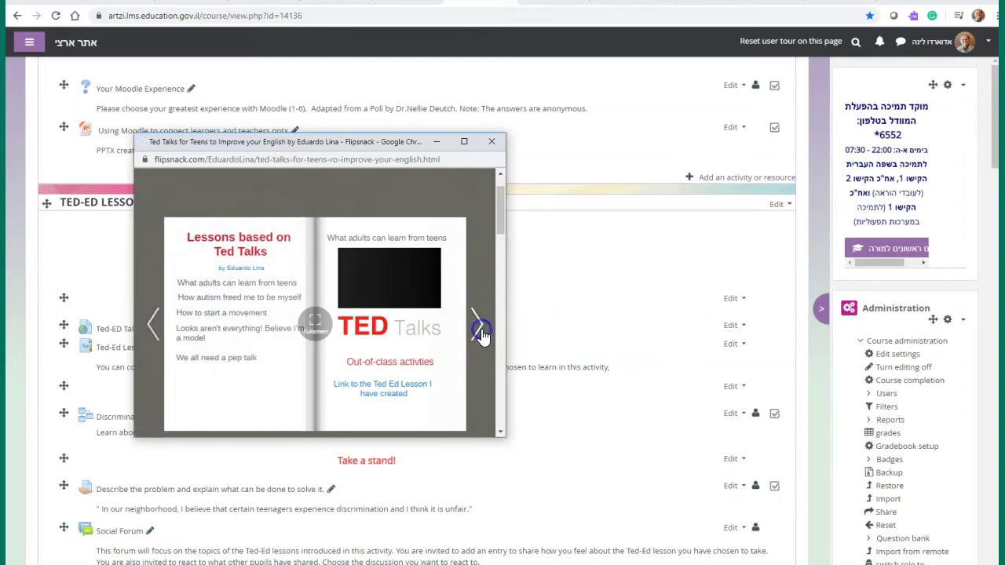
{"action": "left_click", "coordinate": [477, 325]}
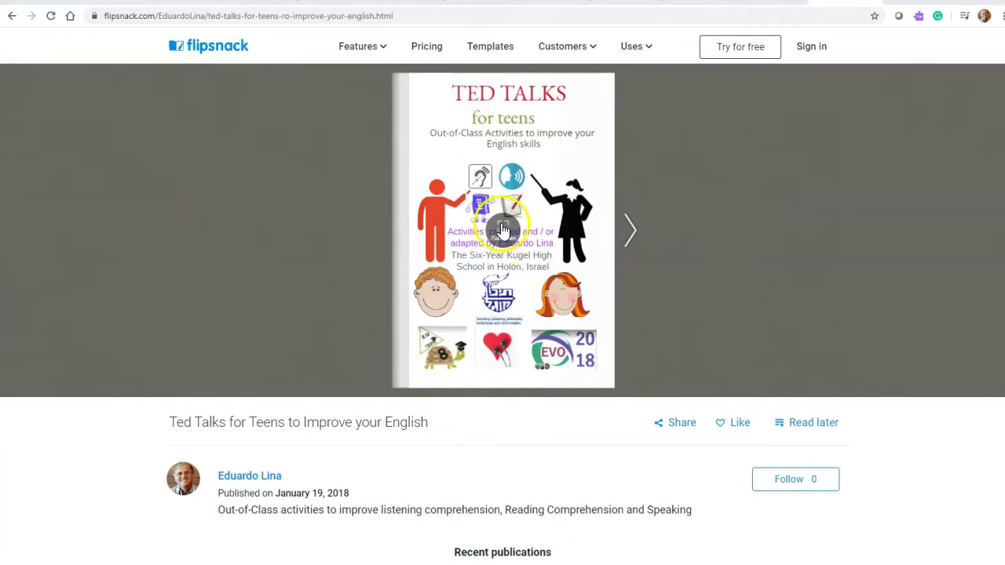
View the TED Talks for teens flipbook in full screen and page through its out-of-class activities, from the cover to the customized lessons.
{"action": "left_click", "coordinate": [502, 233]}
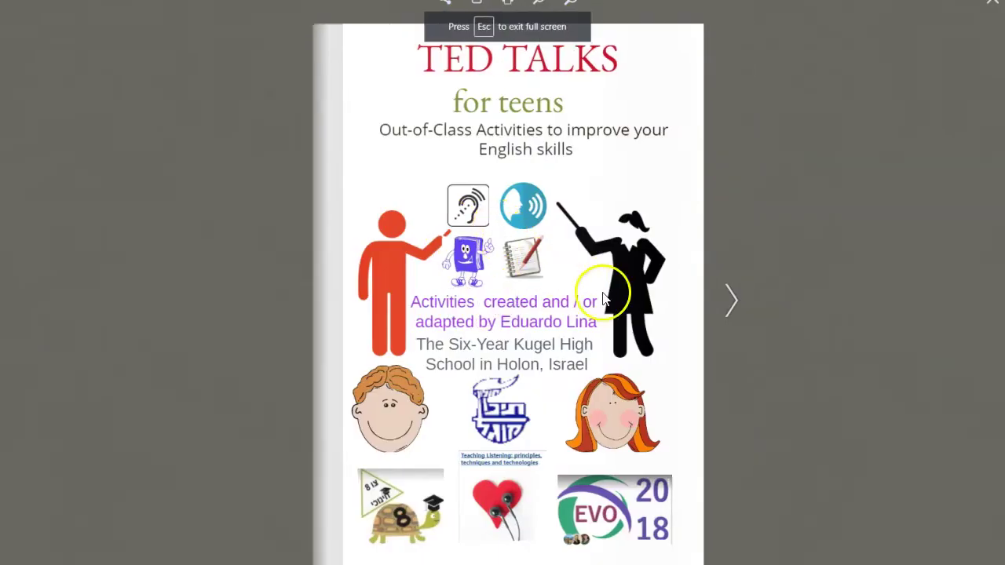
{"action": "left_click", "coordinate": [731, 308]}
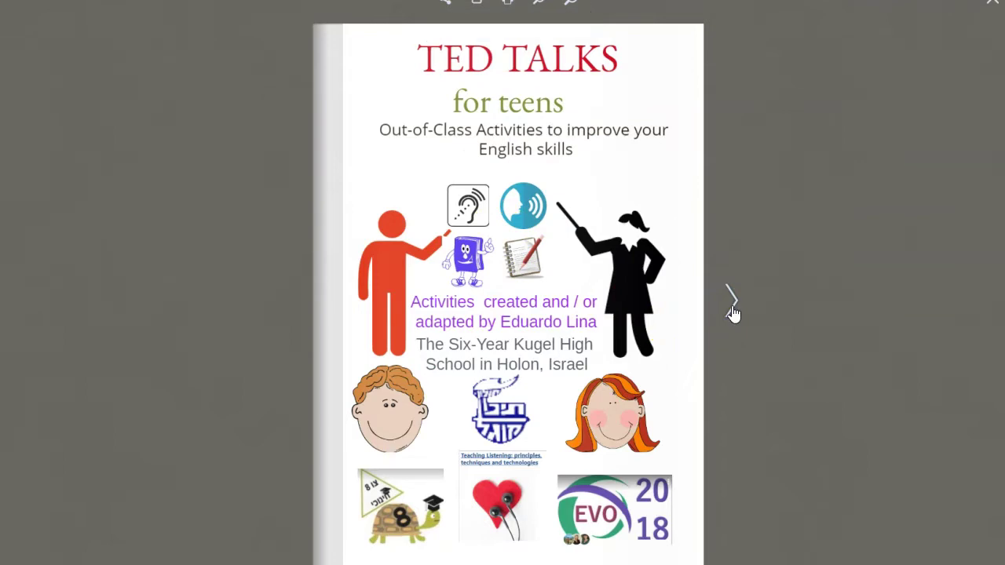
{"action": "left_click", "coordinate": [732, 308]}
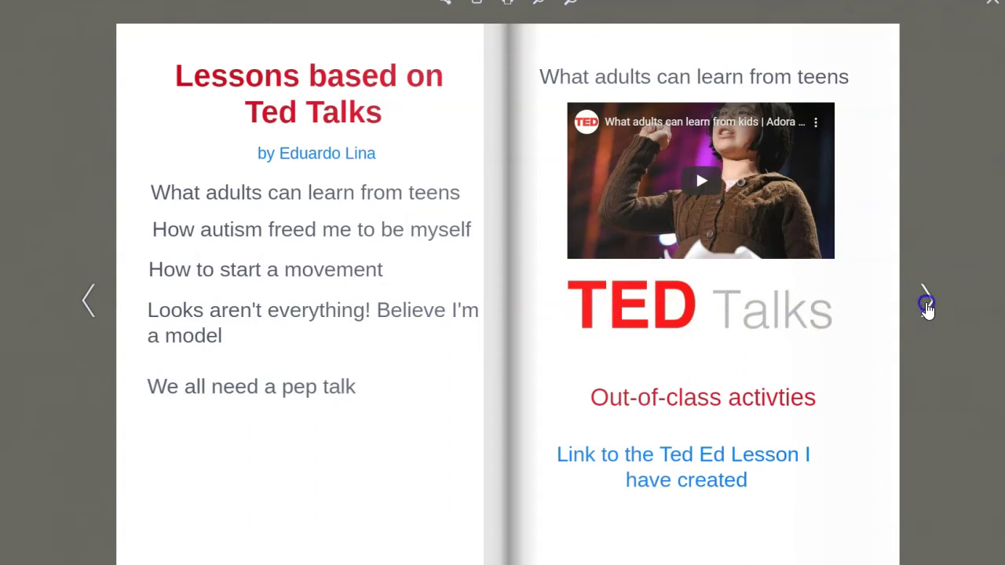
{"action": "left_click", "coordinate": [927, 304]}
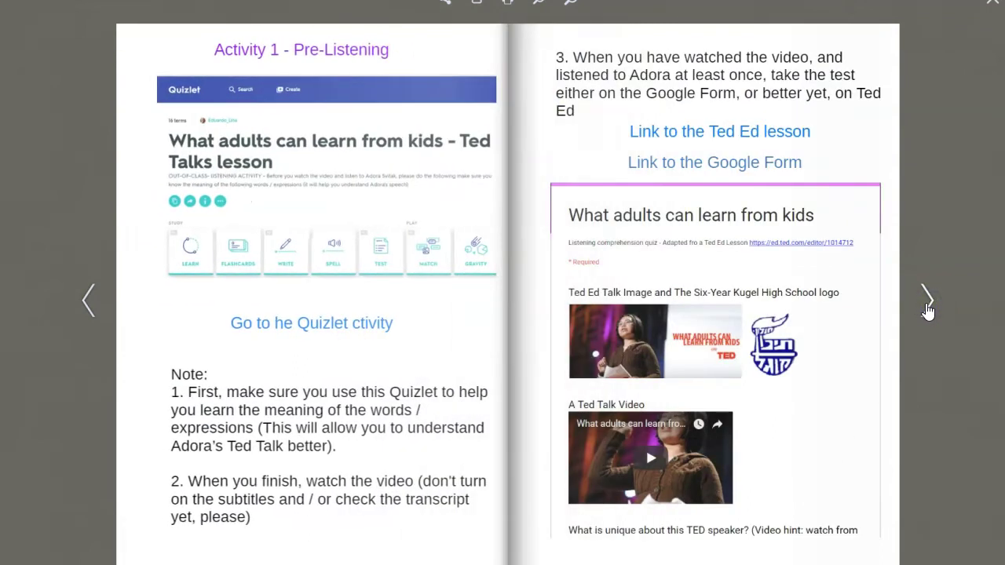
{"action": "left_click", "coordinate": [927, 306]}
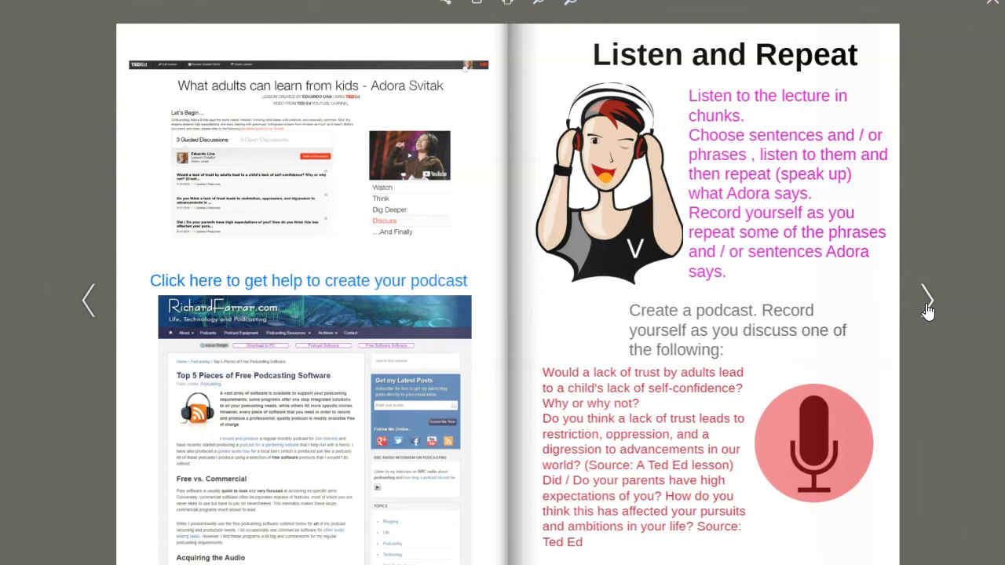
{"action": "left_click", "coordinate": [927, 308]}
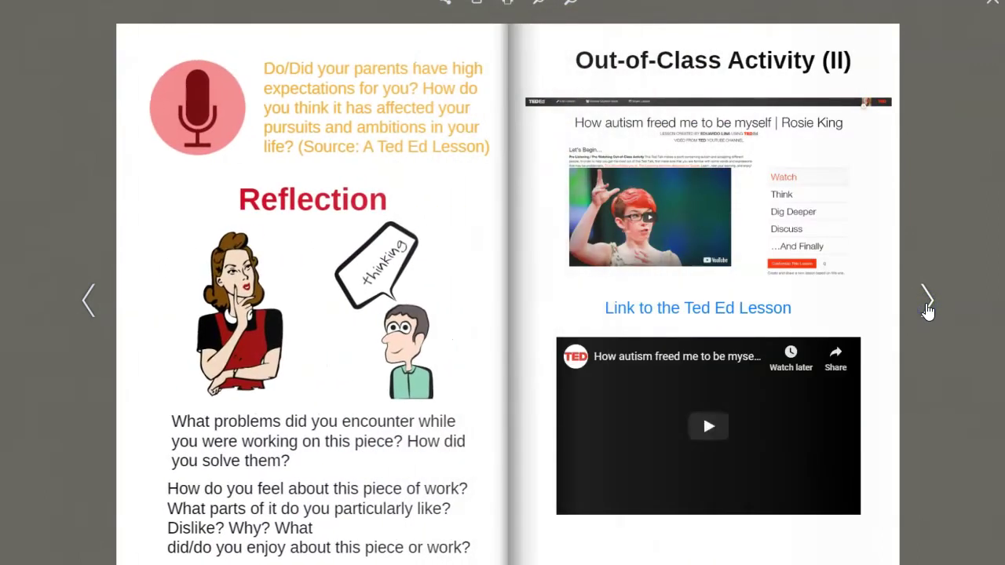
{"action": "left_click", "coordinate": [927, 306]}
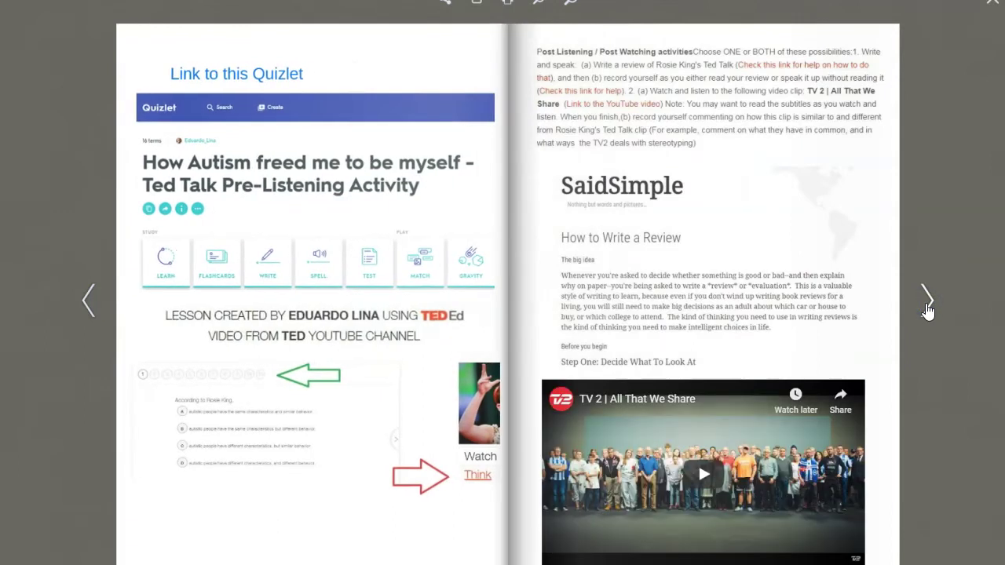
{"action": "left_click", "coordinate": [927, 306]}
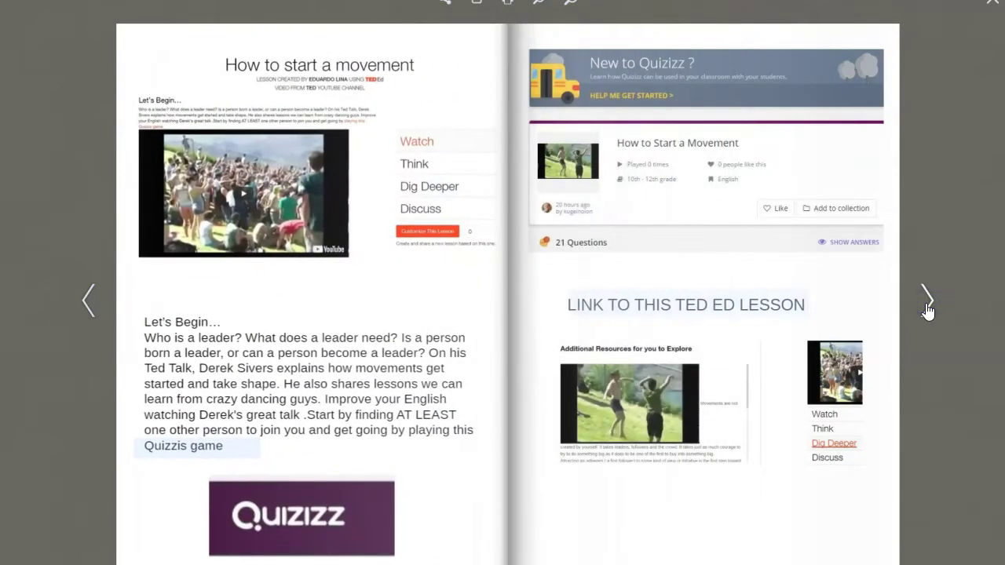
{"action": "left_click", "coordinate": [927, 306]}
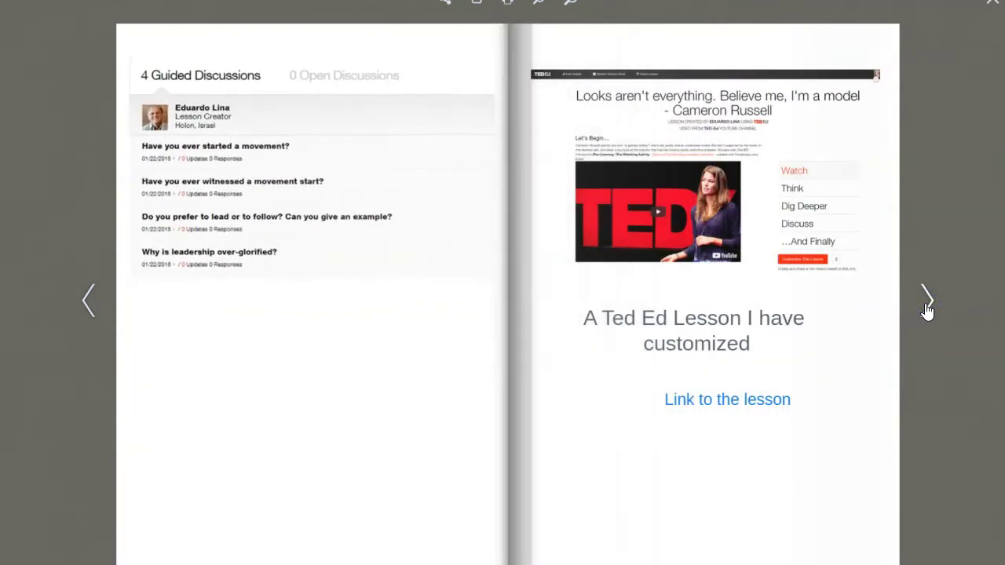
{"action": "left_click", "coordinate": [927, 306]}
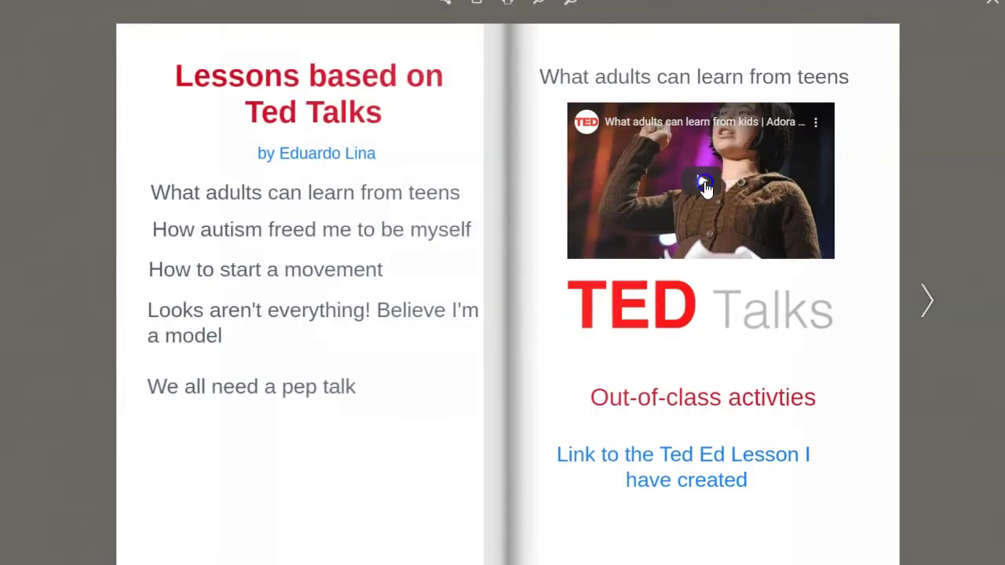
Play the flipbook's "What adults can learn from kids" video, and open the matching TED-Ed lesson.
{"action": "left_click", "coordinate": [704, 187]}
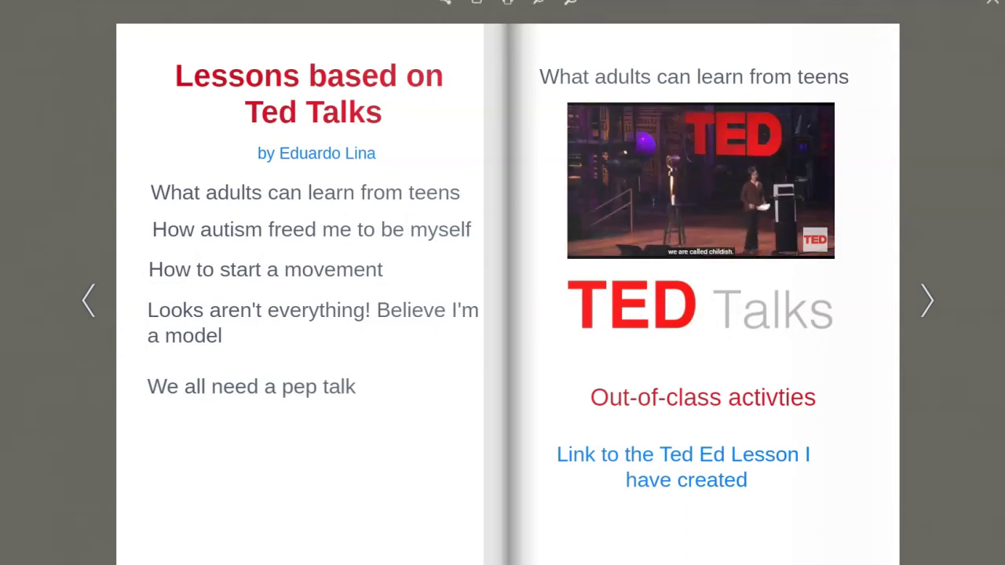
{"action": "key", "text": "Escape"}
{"action": "left_click", "coordinate": [595, 322]}
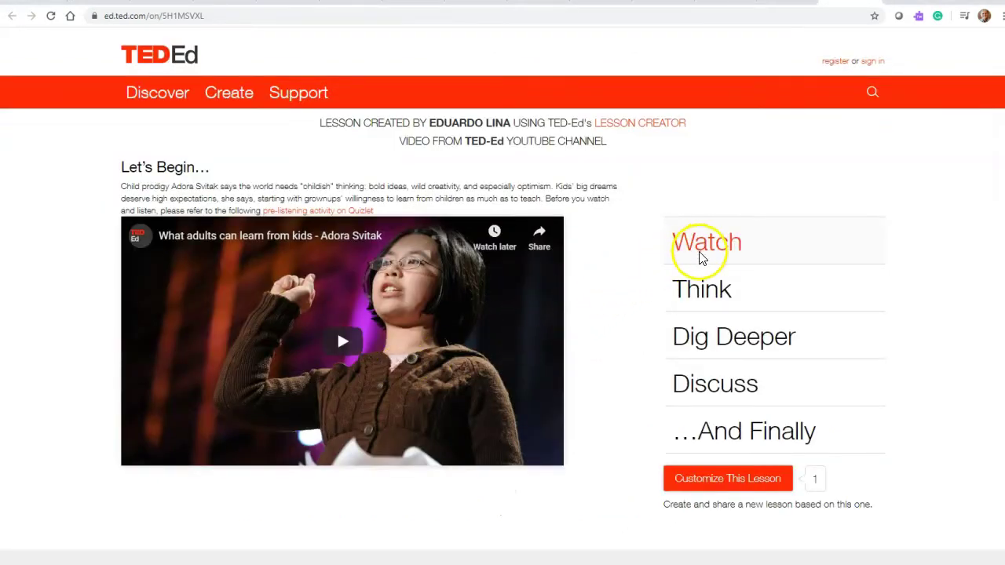
View the TED-Ed lesson's Think questions and read the additional resources under Dig Deeper.
{"action": "left_click", "coordinate": [703, 276]}
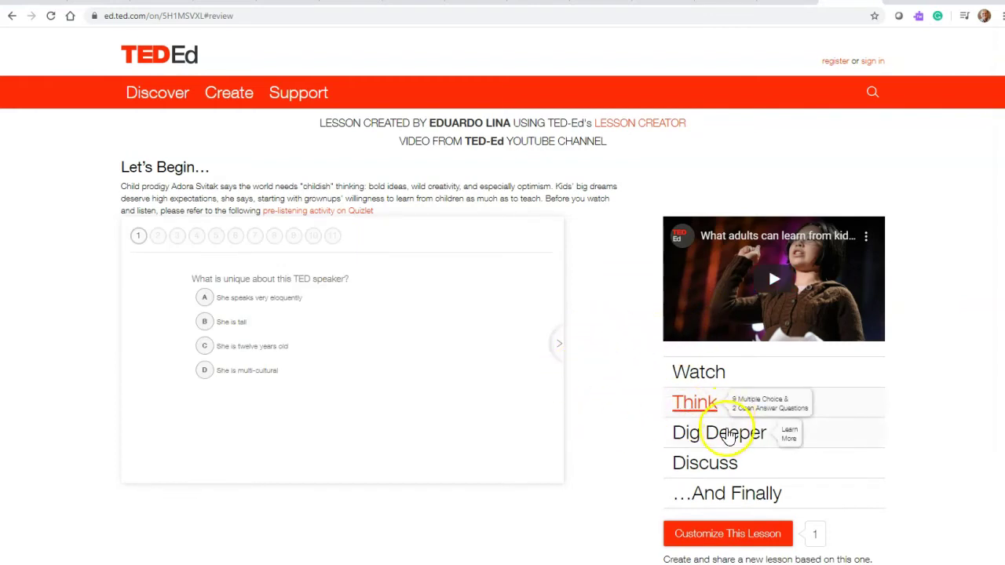
{"action": "left_click", "coordinate": [729, 436]}
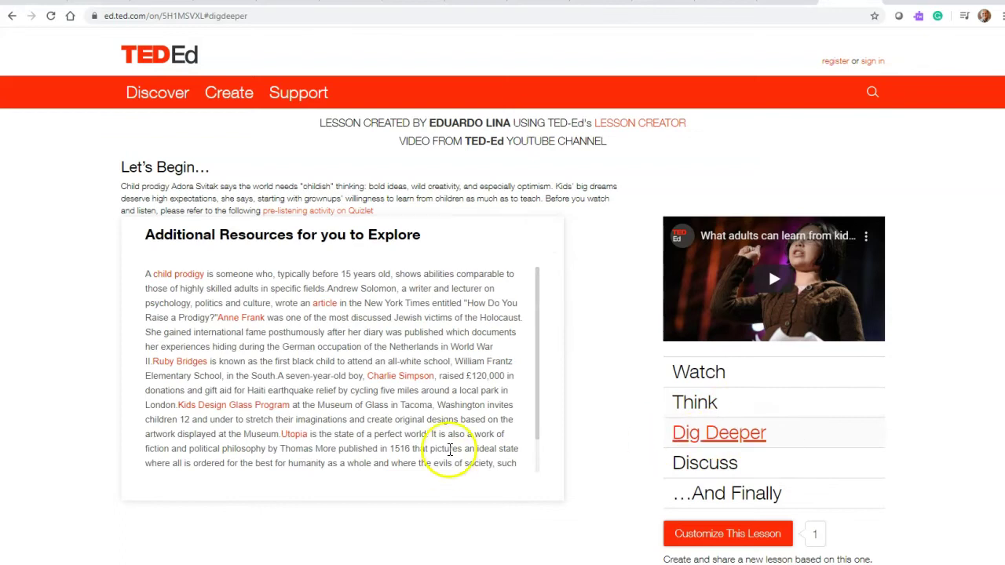
{"action": "scroll", "coordinate": [451, 448], "scroll_direction": "down", "scroll_amount": 2}
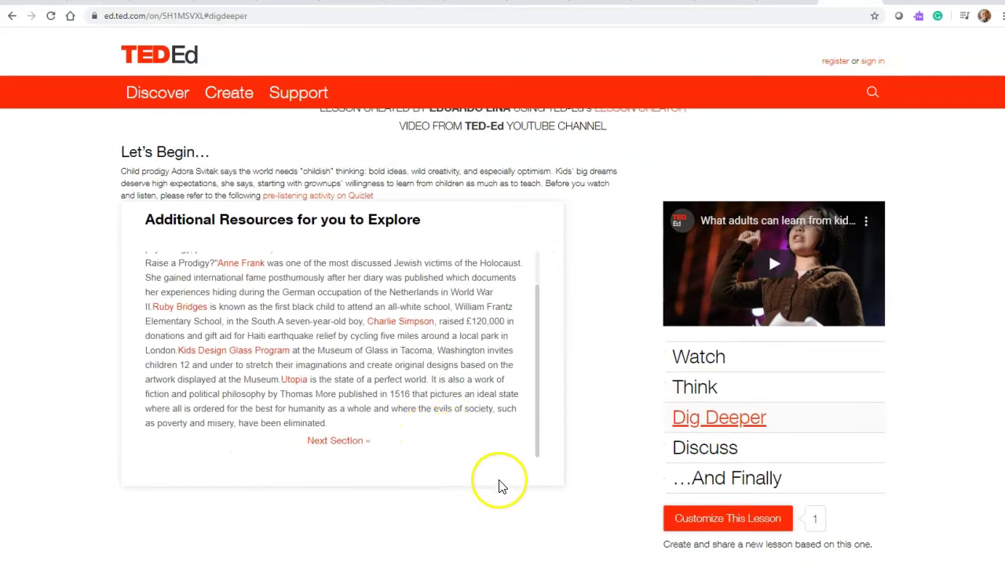
View the TED-Ed lesson's guided discussion questions under Discuss and its closing And Finally section.
{"action": "left_click", "coordinate": [697, 456]}
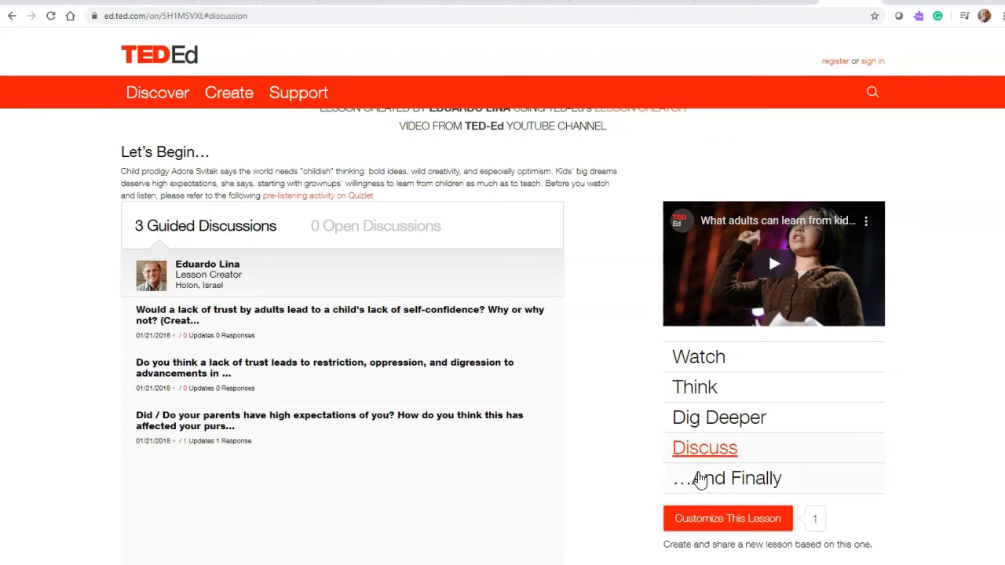
{"action": "left_click", "coordinate": [699, 480]}
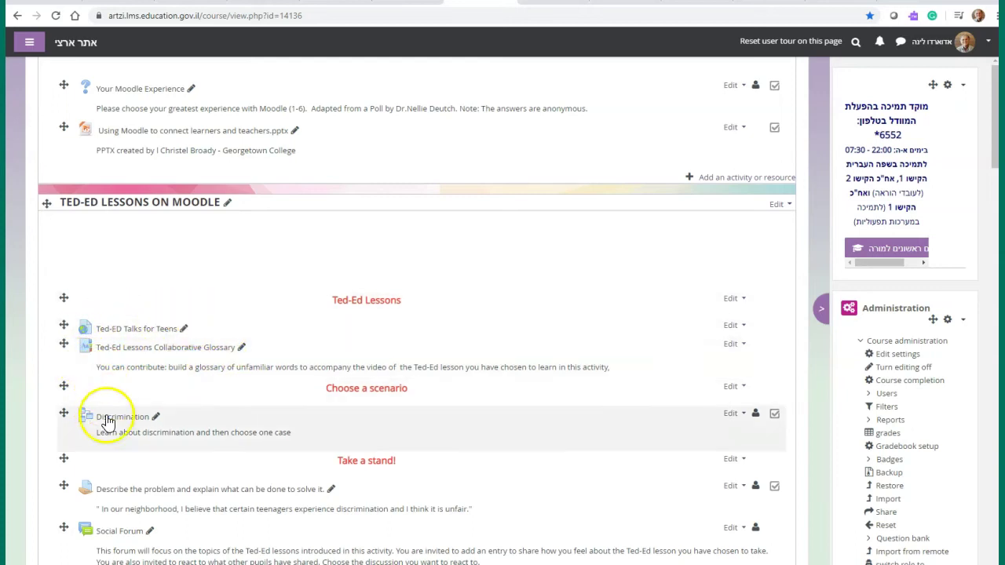
In the Moodle course, move the Social Forum directly below the Ted-Ed Lessons Collaborative Glossary and view its "How to start a Movement" discussion.
{"action": "left_click_drag", "start_coordinate": [65, 528], "coordinate": [72, 388]}
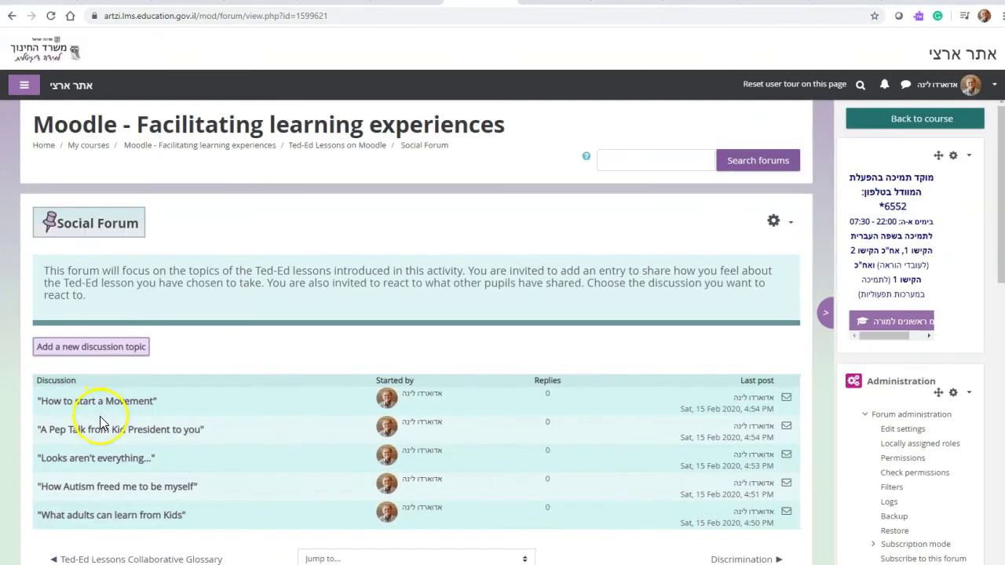
{"action": "scroll", "coordinate": [99, 416], "scroll_direction": "down", "scroll_amount": 1}
{"action": "scroll", "coordinate": [100, 425], "scroll_direction": "down", "scroll_amount": 1}
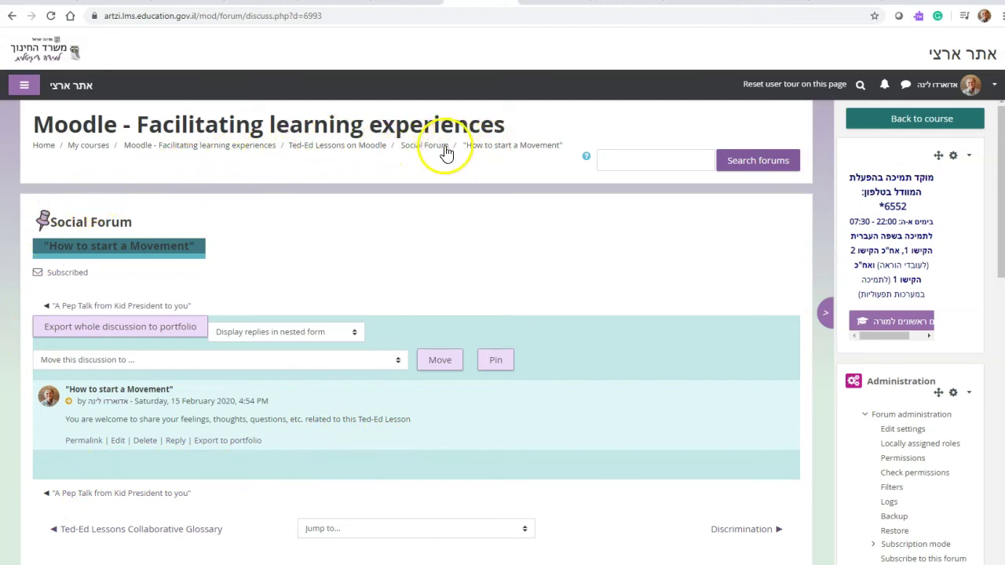
{"action": "left_click", "coordinate": [224, 146]}
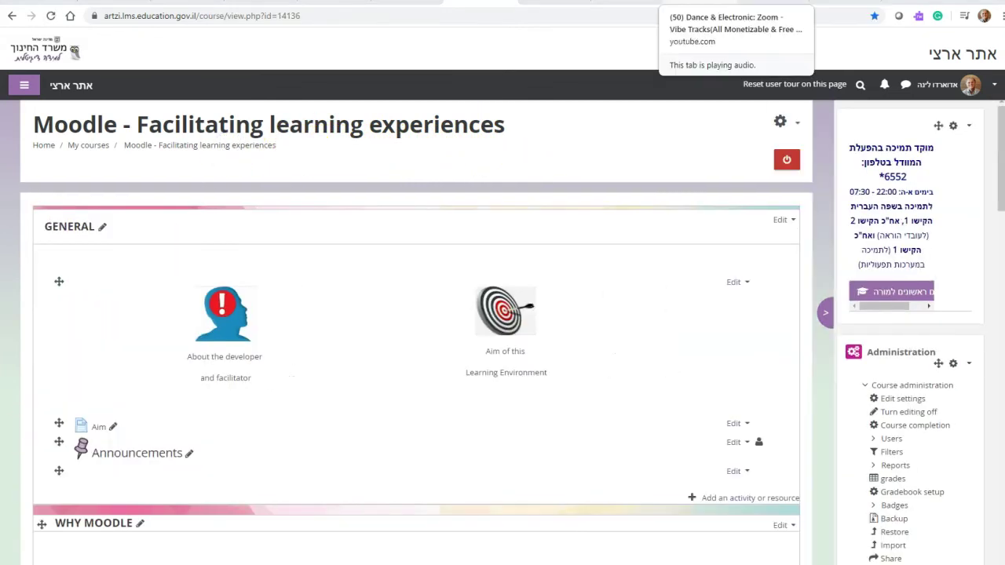
Switch from the Moodle course to the Voki page with the Shakespeare avatar, past the YouTube music video.
{"action": "left_click", "coordinate": [707, 3]}
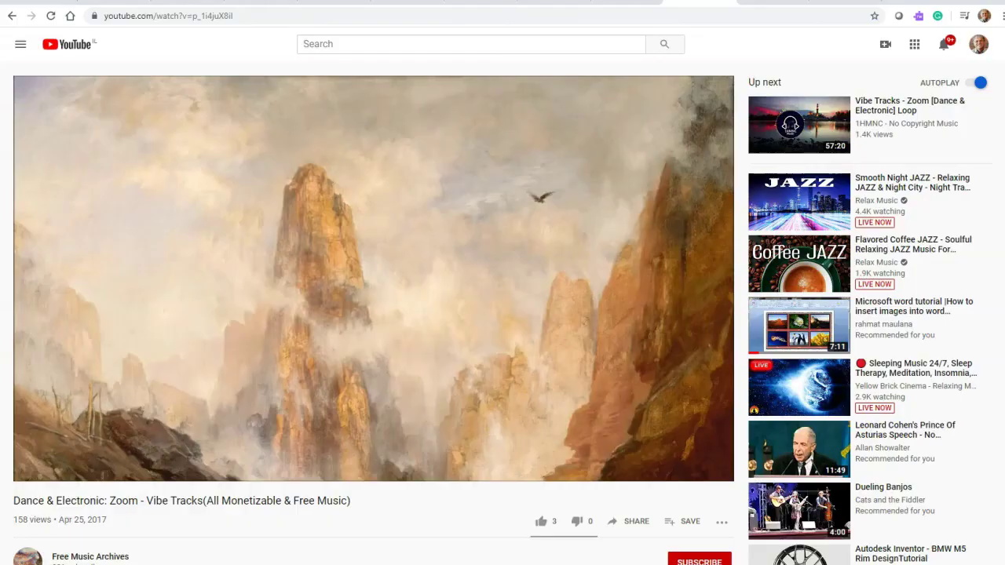
{"action": "key", "text": "ctrl+Tab"}
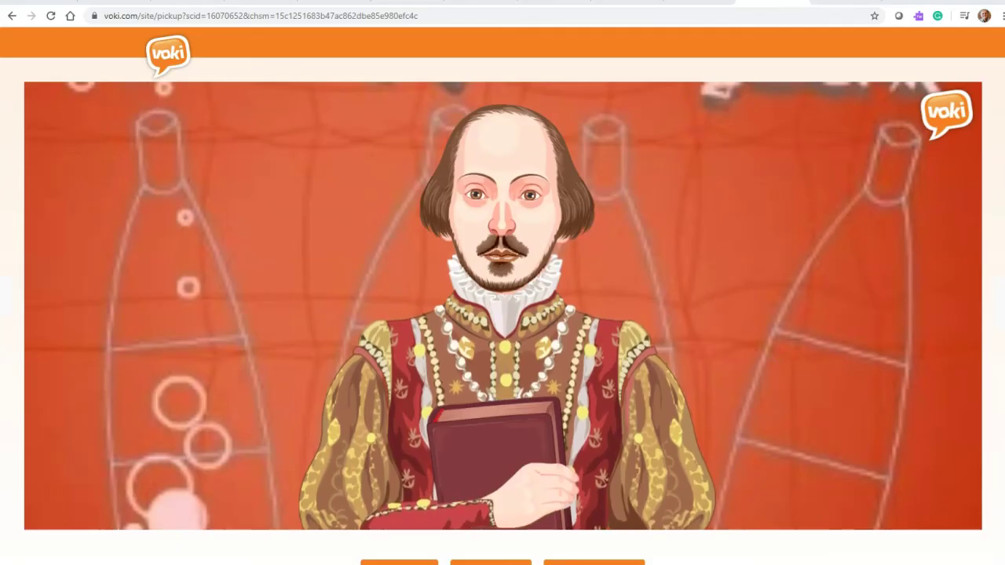